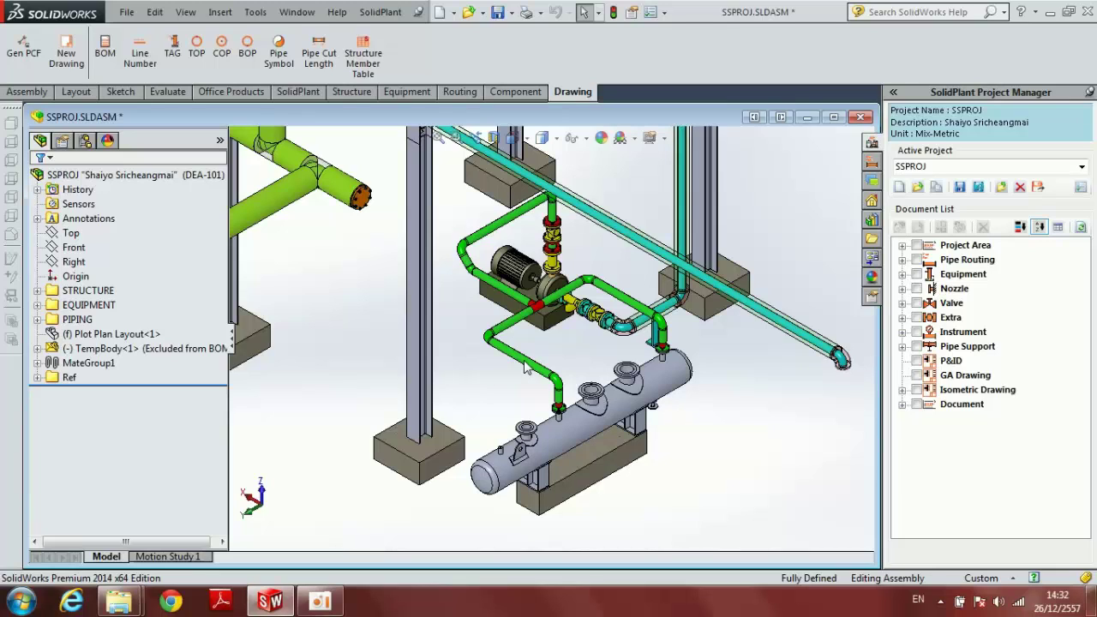
- In the ISOGen dialog, tick line OVL02-1 and set the Drawing Style to Final-Cut-List
left_click(525, 364)
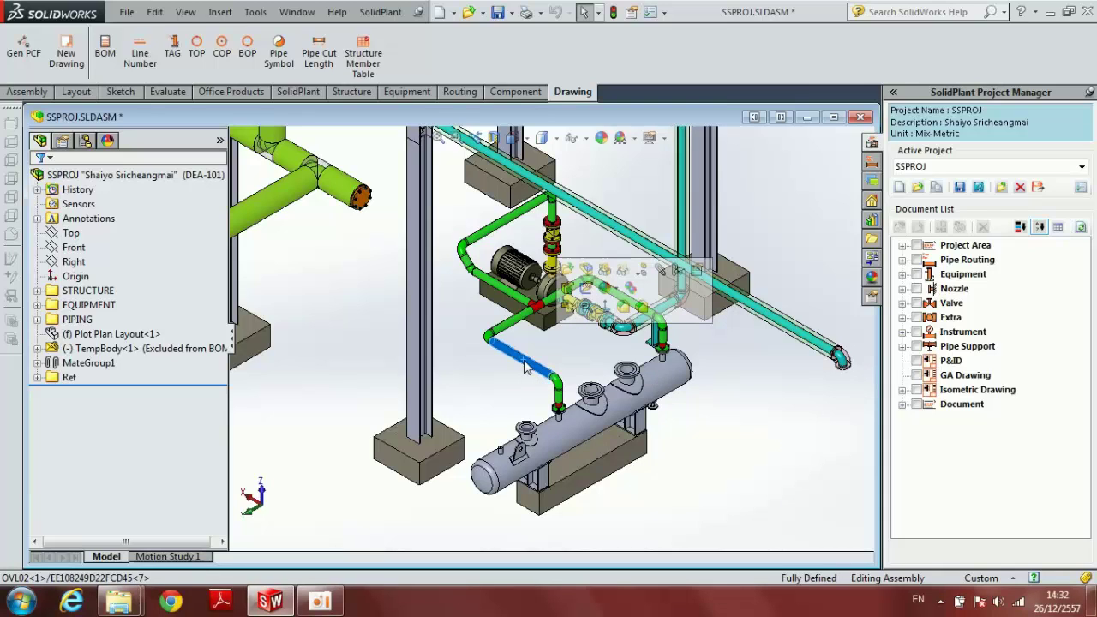
left_click(504, 387)
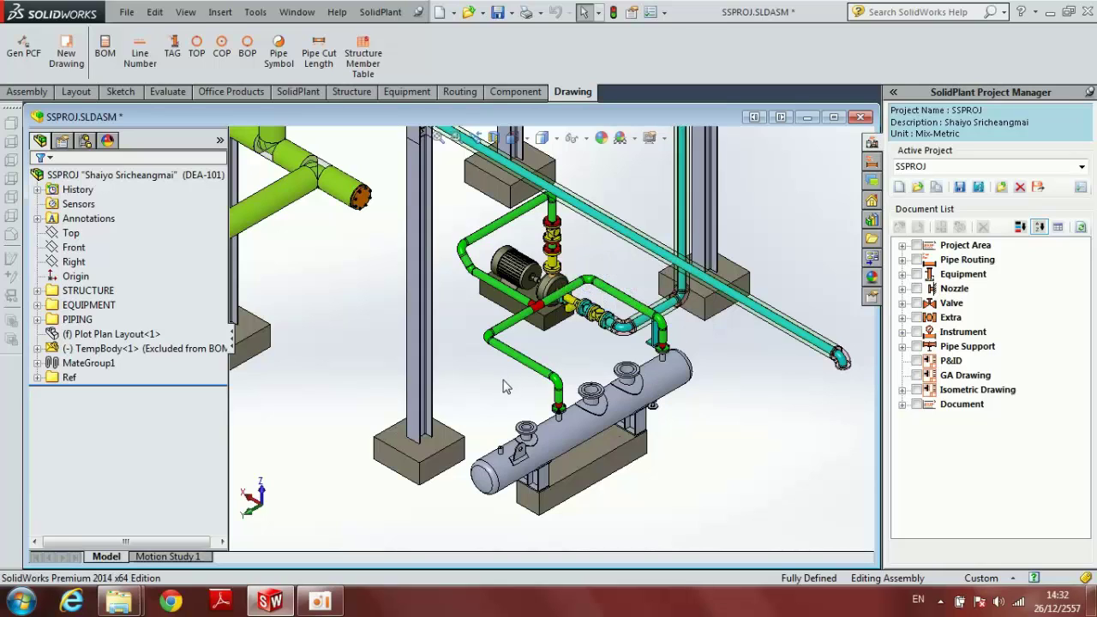
left_click(23, 54)
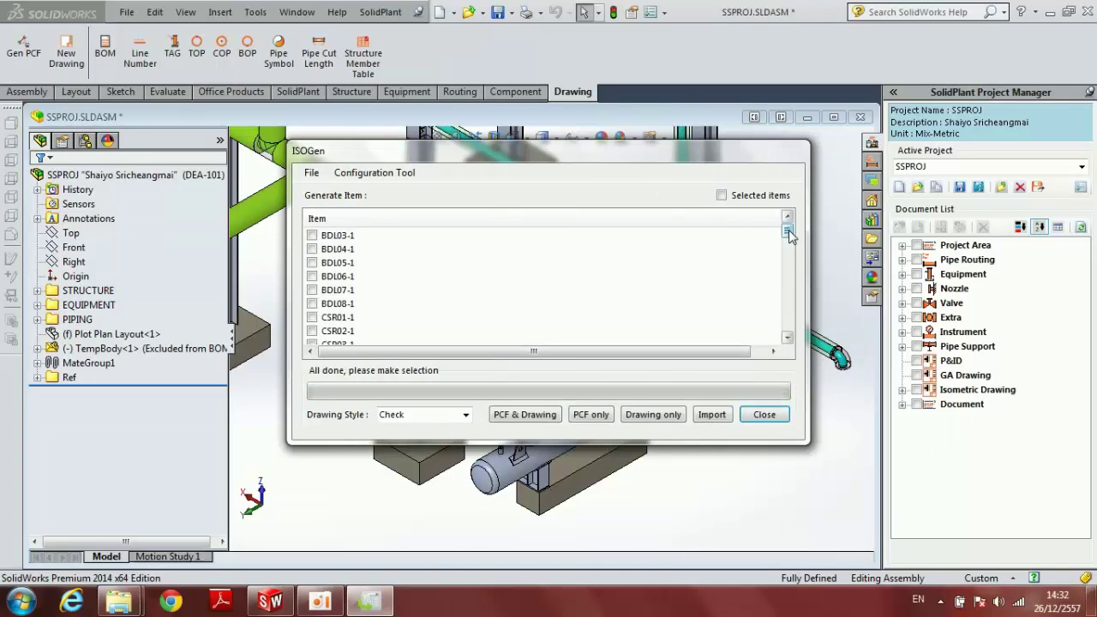
left_click_drag(788, 232, 788, 264)
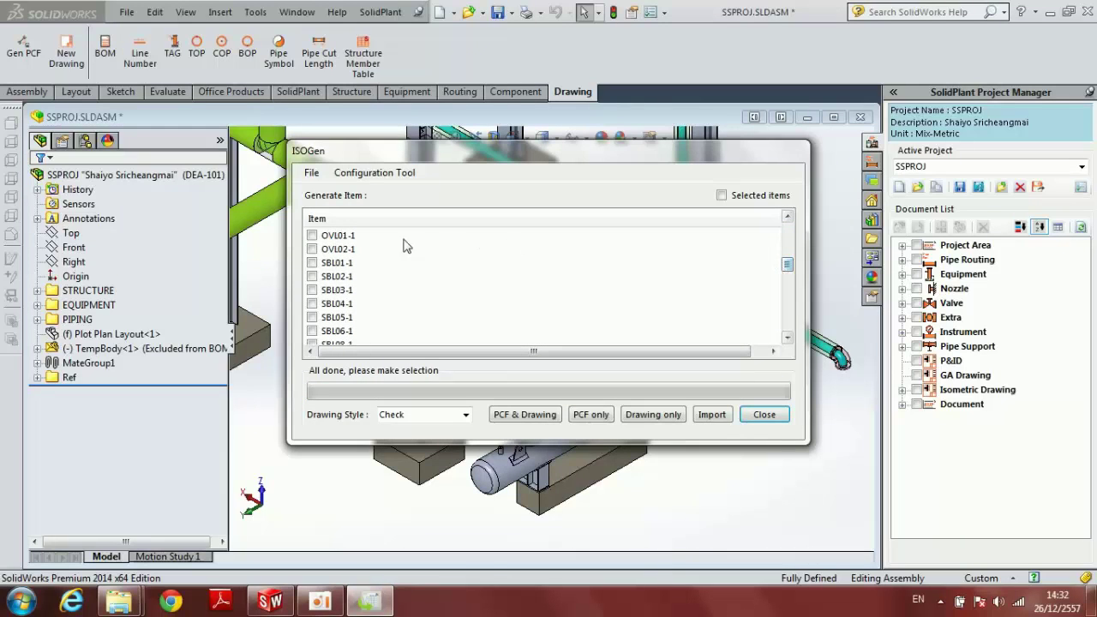
left_click(312, 249)
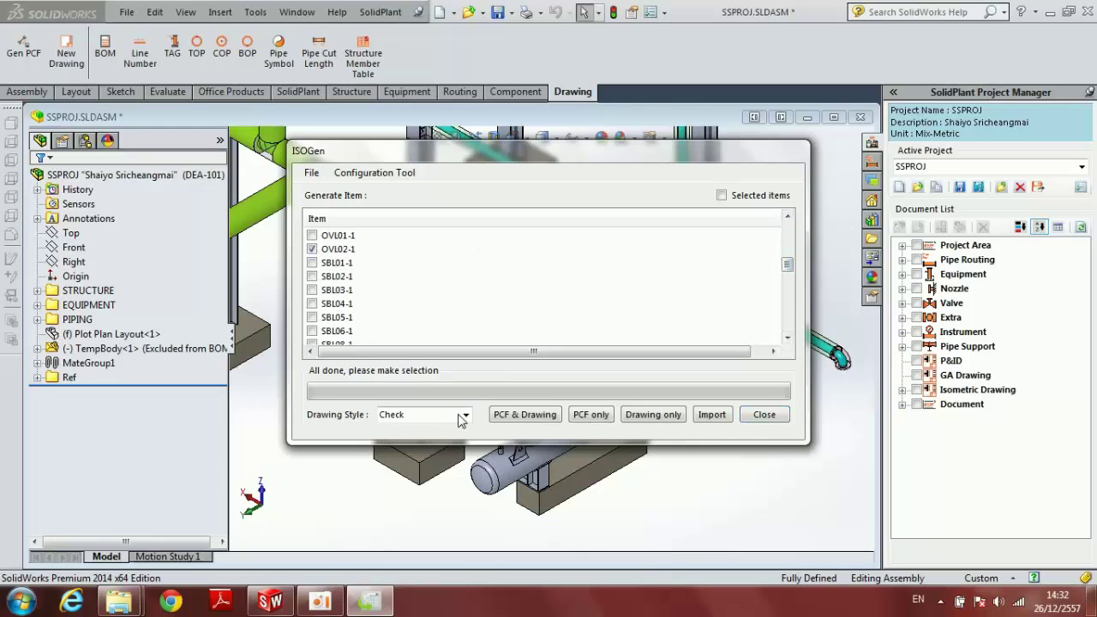
left_click(467, 416)
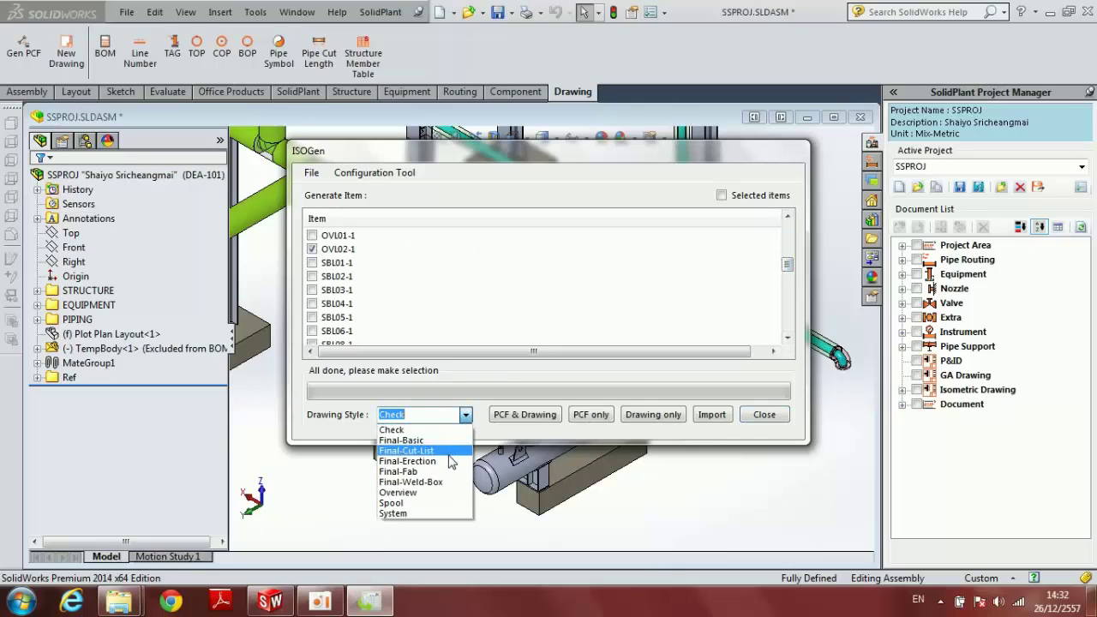
left_click(411, 453)
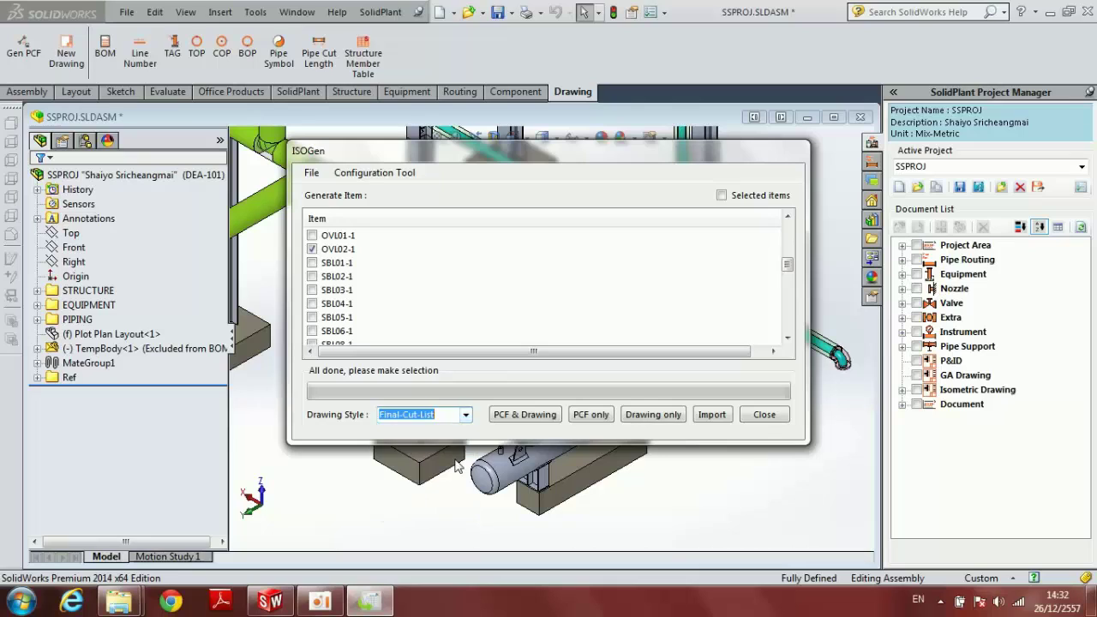
- Generate the PCF and the Final-Cut-List_OVL02 isometric drawing, then confirm the completion message
left_click(524, 417)
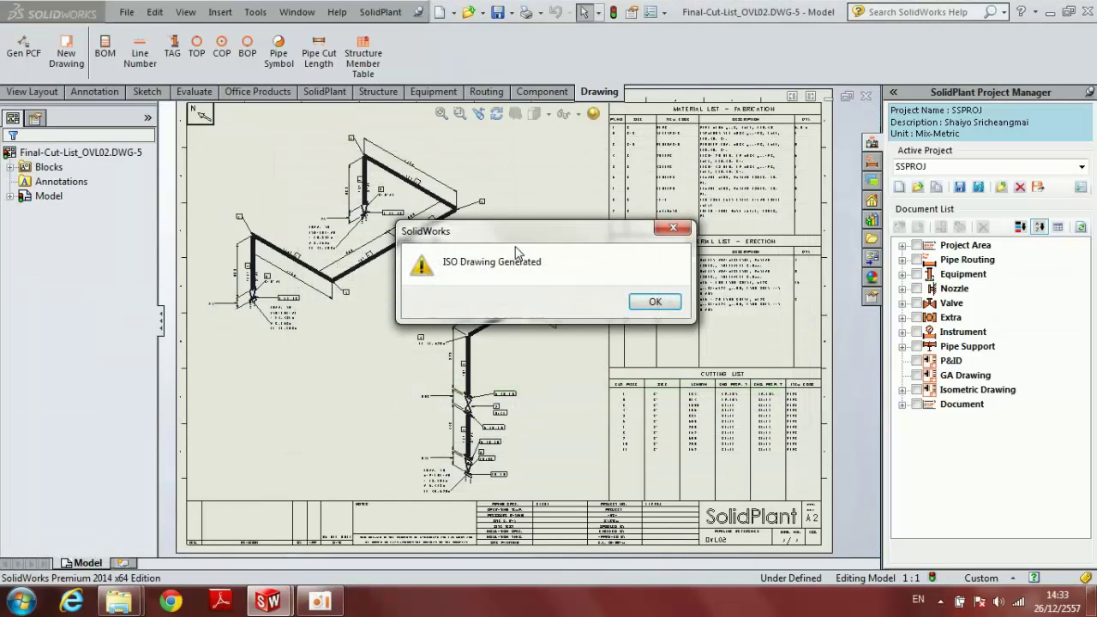
left_click(656, 304)
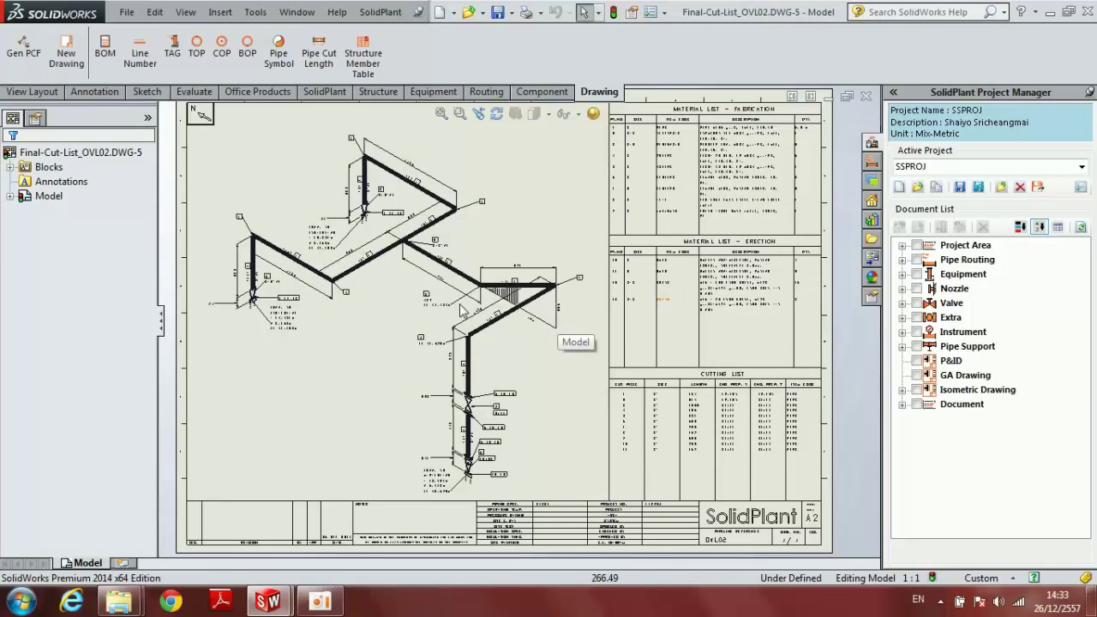
- Hide the FeatureManager tree so the OVL02 isometric fills the window
left_click(161, 321)
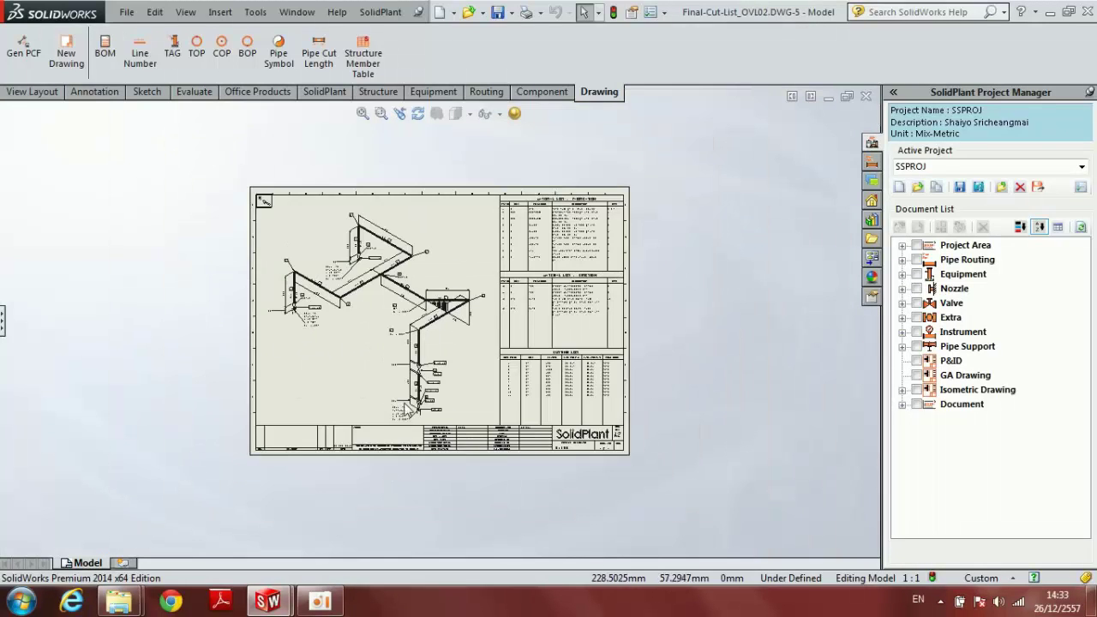
scroll(397, 486, "down", 2)
scroll(420, 412, "down", 2)
scroll(446, 352, "down", 2)
scroll(444, 354, "down", 1)
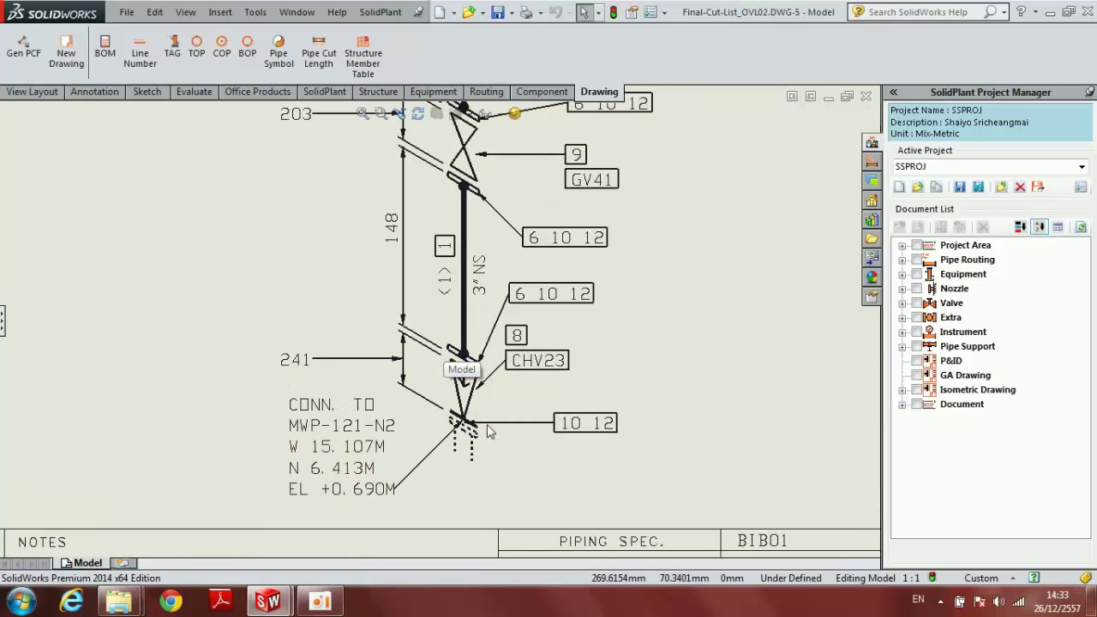
- Zoom in and out over the isometric's dimensioned pipe runs, component tags and material lists
scroll(469, 294, "up", 2)
scroll(448, 300, "down", 1)
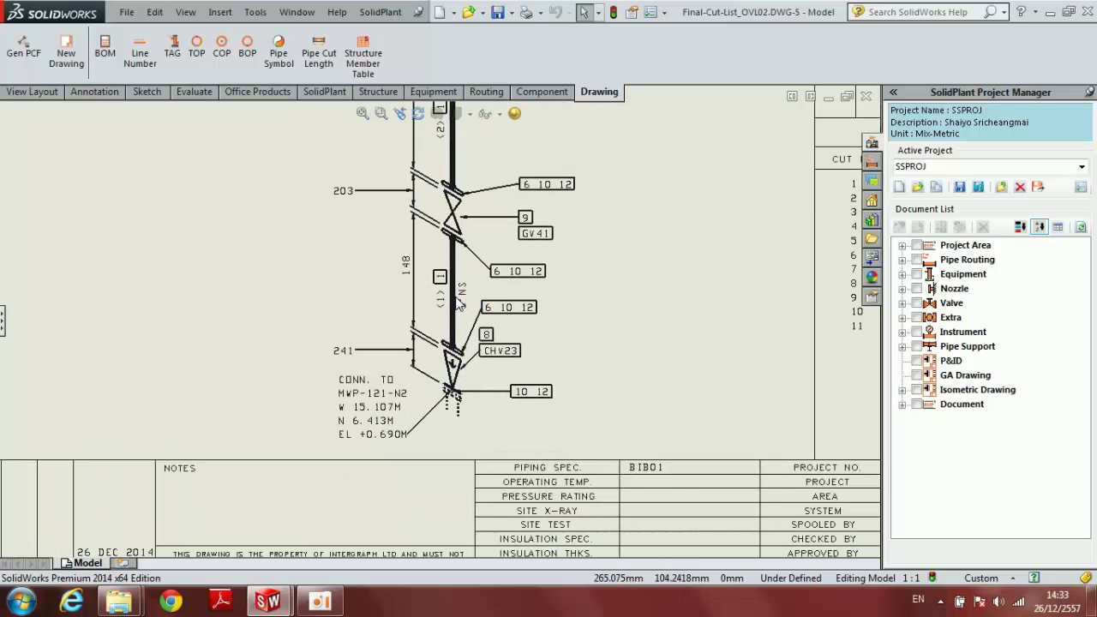
scroll(452, 297, "down", 1)
scroll(452, 298, "down", 1)
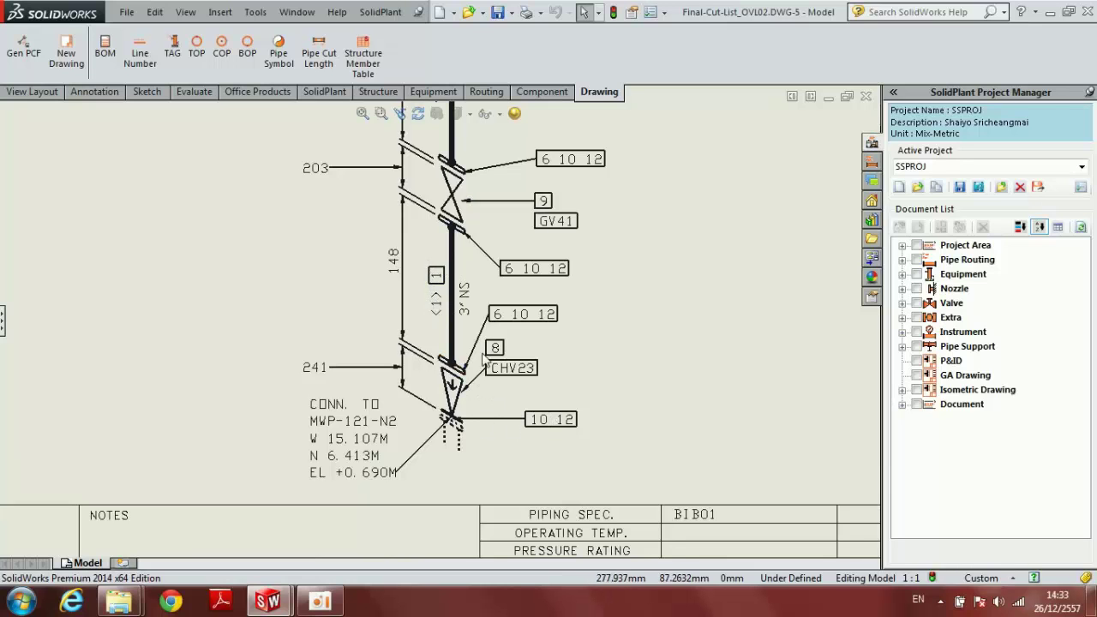
scroll(463, 257, "up", 2)
scroll(462, 253, "up", 2)
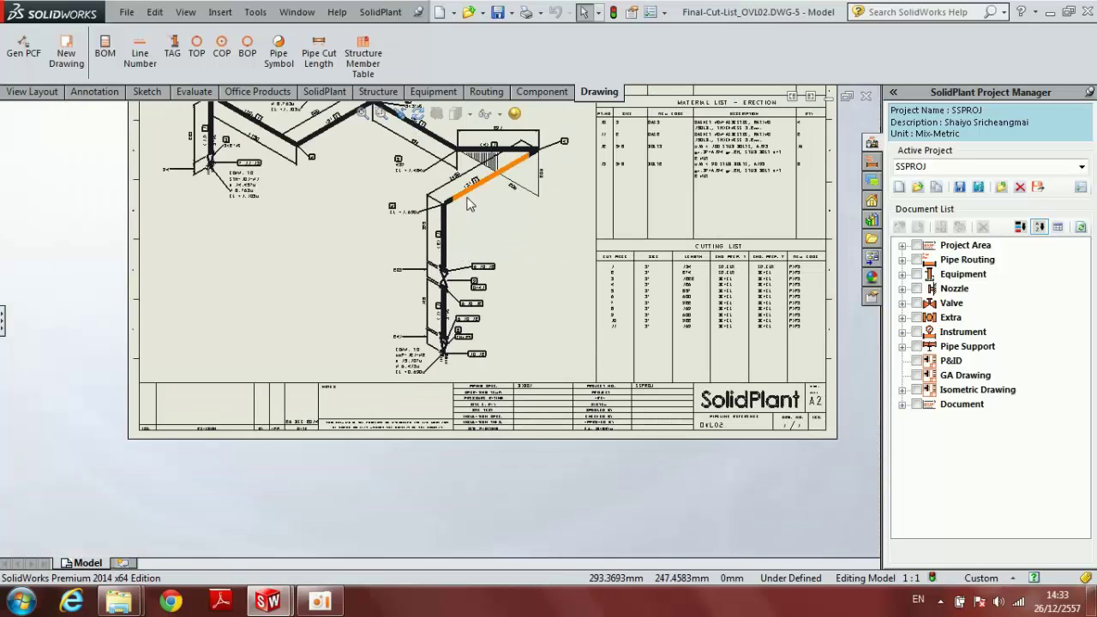
scroll(463, 248, "down", 1)
scroll(463, 249, "down", 1)
scroll(463, 249, "down", 1)
scroll(446, 284, "down", 1)
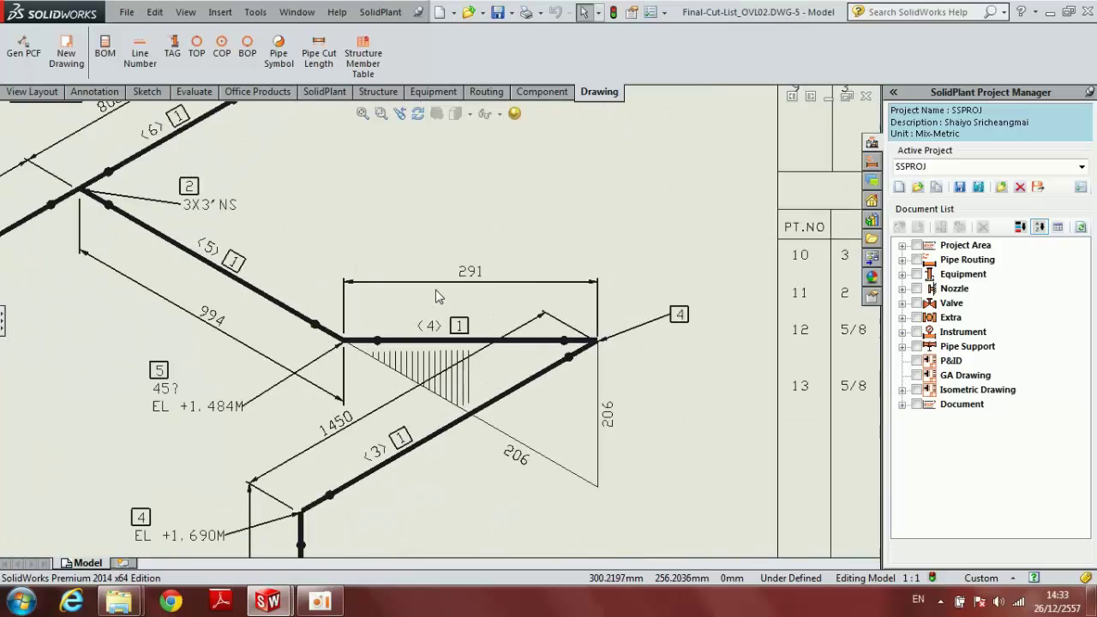
scroll(421, 293, "up", 1)
scroll(371, 276, "up", 1)
scroll(266, 254, "up", 2)
scroll(267, 291, "down", 1)
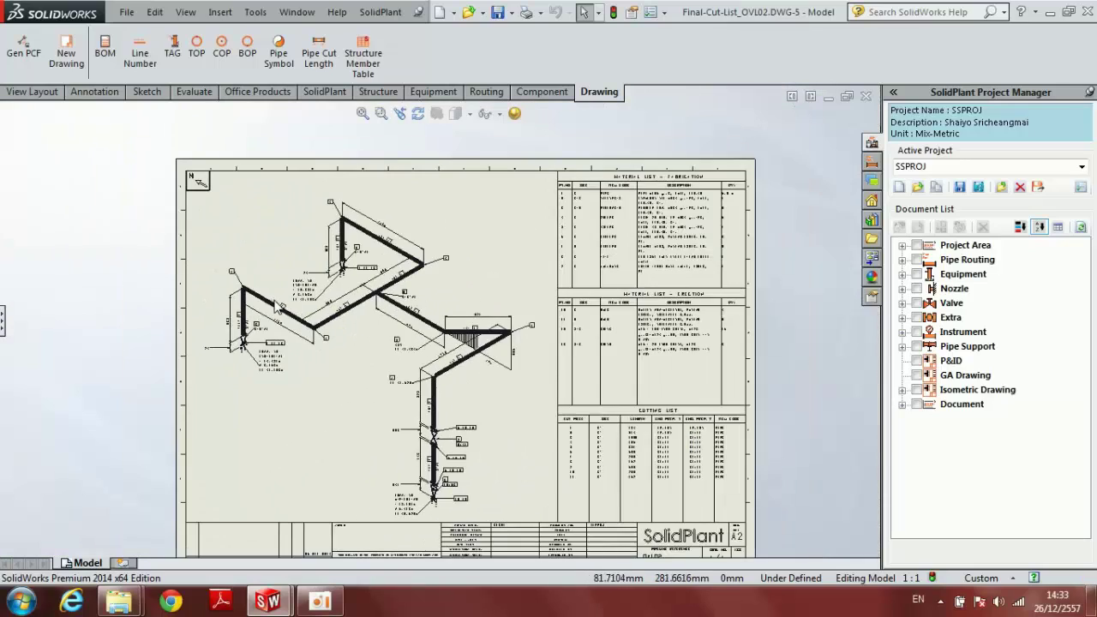
scroll(293, 315, "down", 1)
scroll(371, 318, "down", 1)
scroll(406, 300, "down", 1)
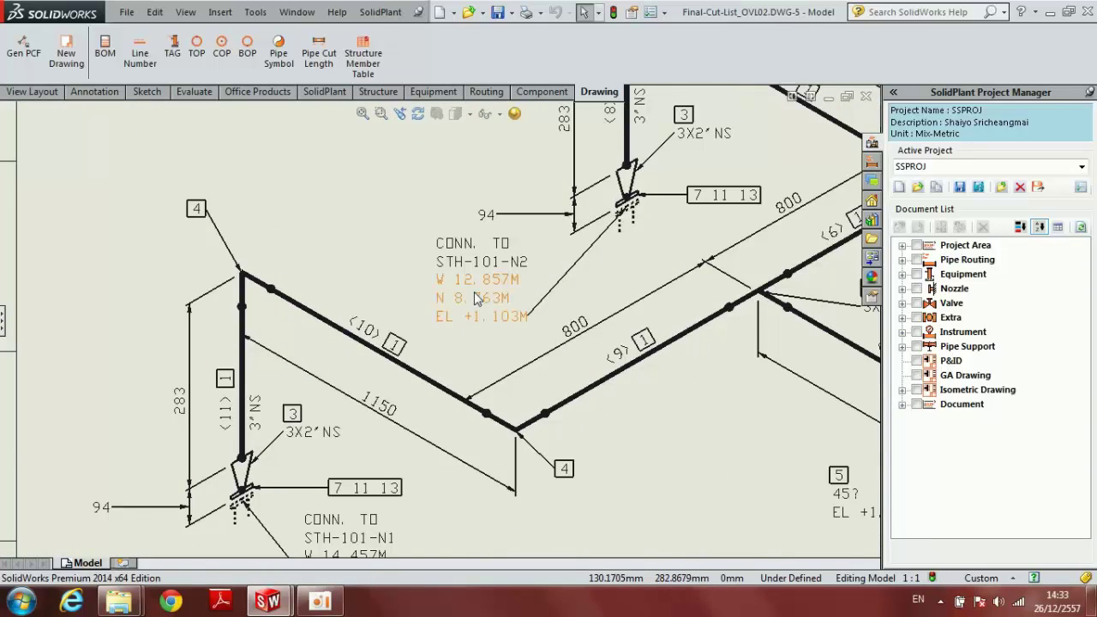
scroll(480, 292, "up", 2)
scroll(514, 283, "up", 1)
scroll(531, 272, "up", 1)
scroll(537, 268, "down", 1)
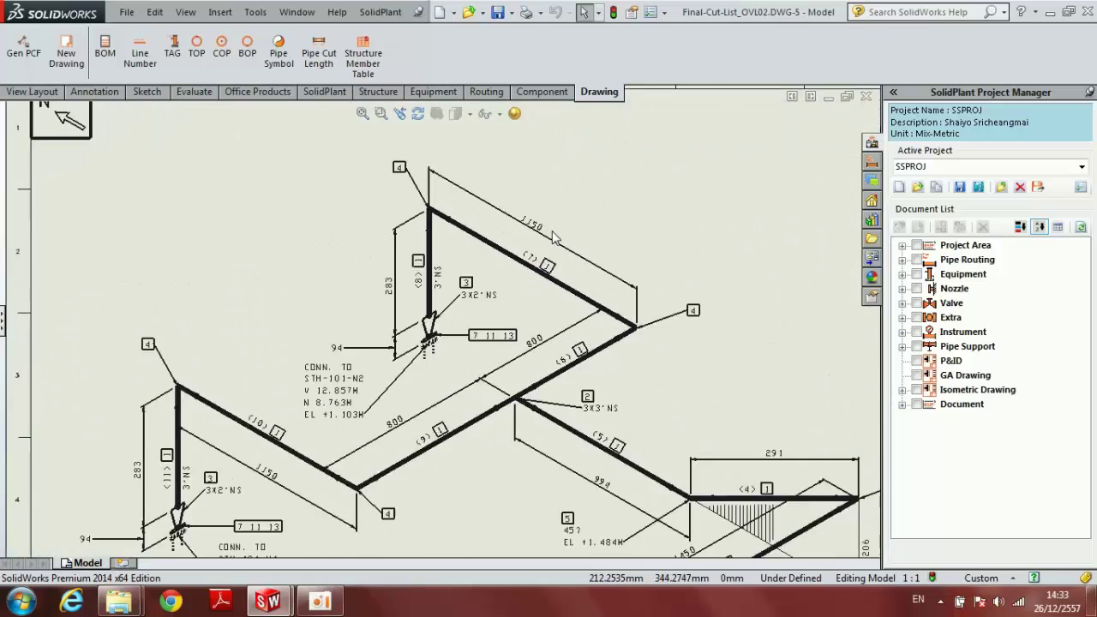
scroll(535, 264, "down", 1)
scroll(532, 259, "down", 1)
scroll(540, 300, "up", 2)
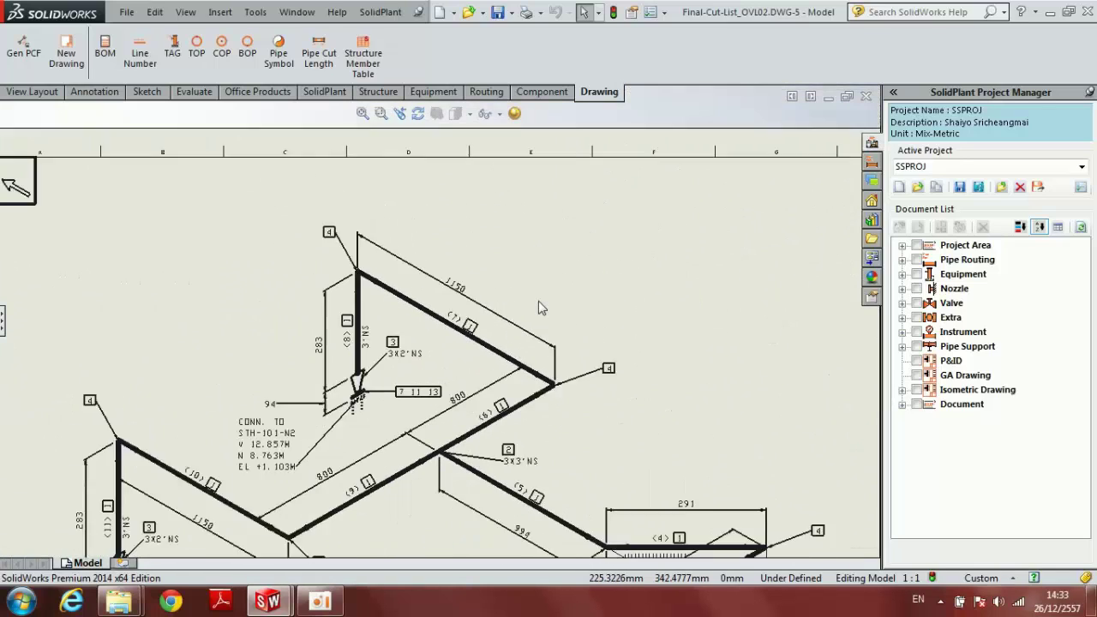
scroll(600, 304, "up", 1)
scroll(614, 305, "up", 1)
scroll(615, 304, "down", 1)
scroll(614, 304, "down", 2)
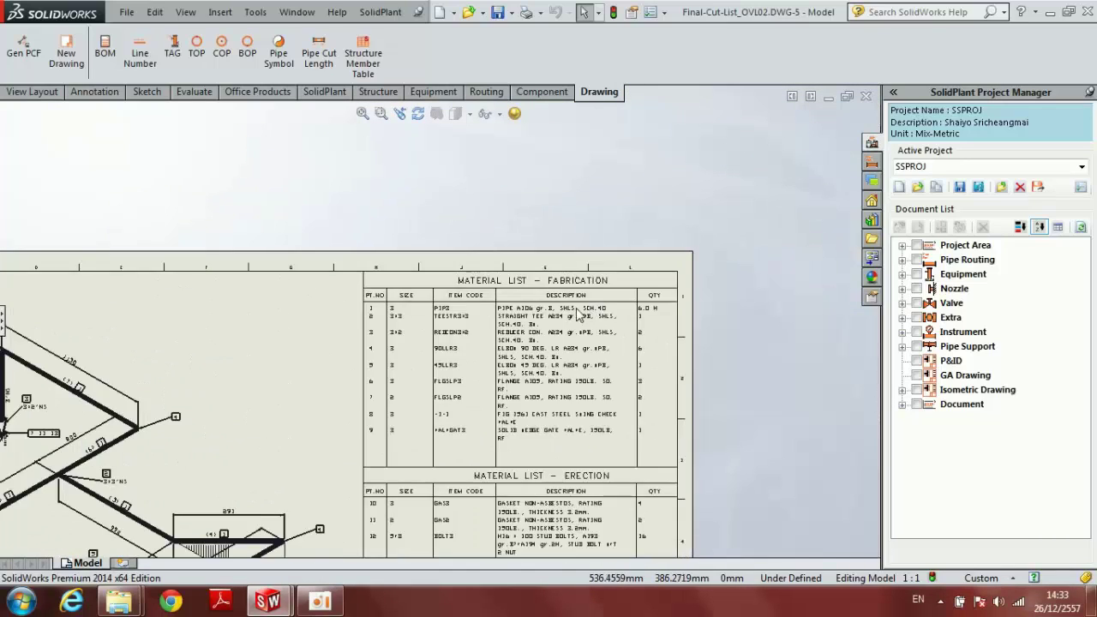
scroll(515, 332, "down", 1)
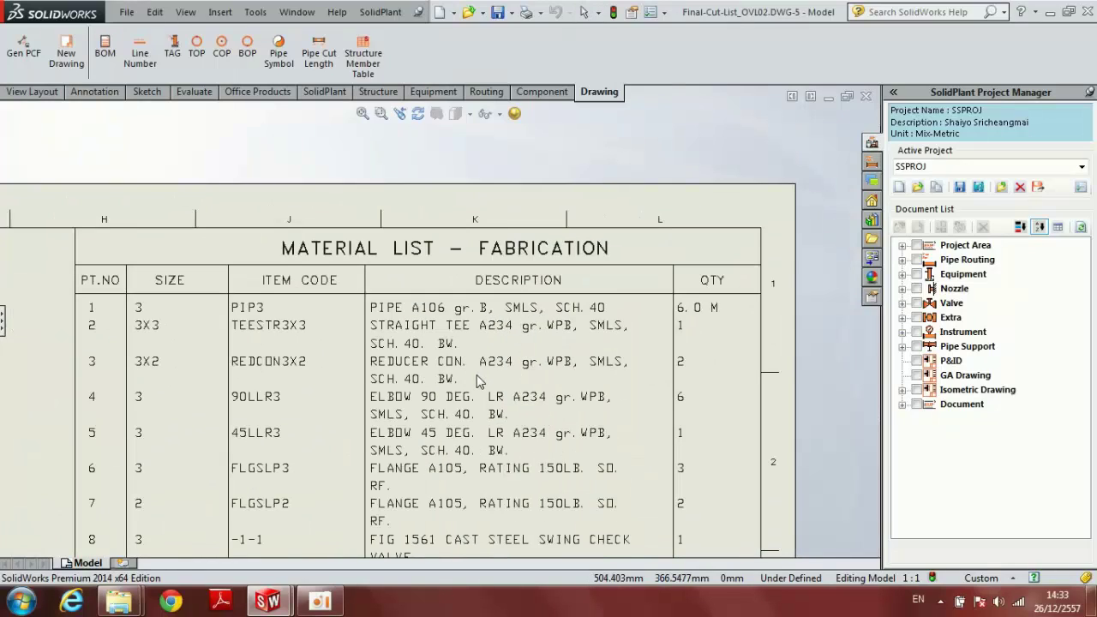
middle_click_drag(477, 375, 541, 286)
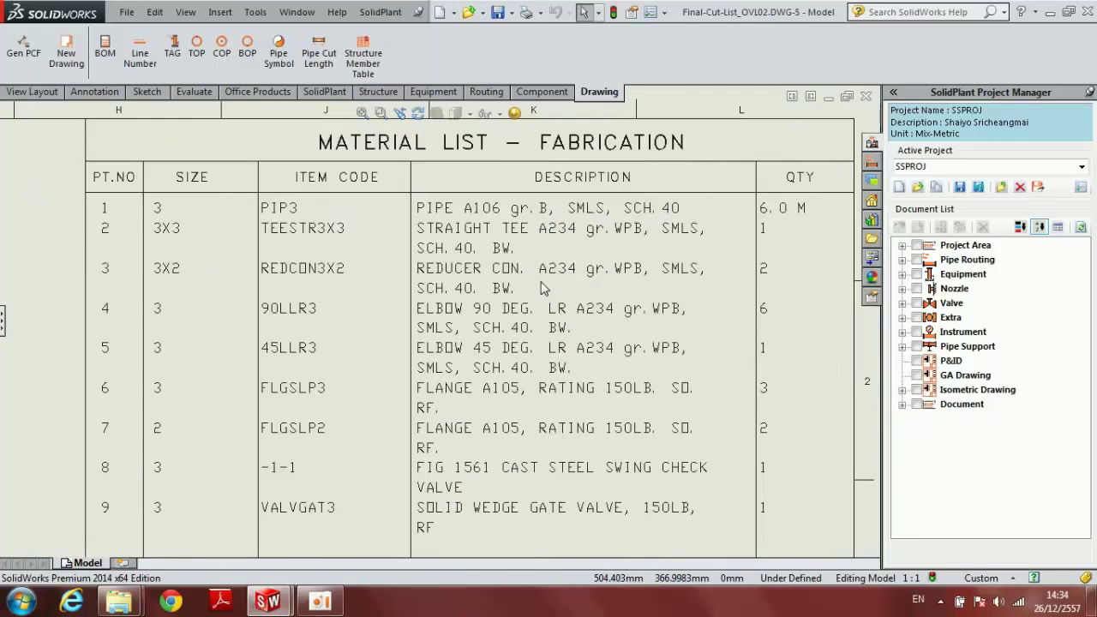
scroll(300, 248, "up", 1)
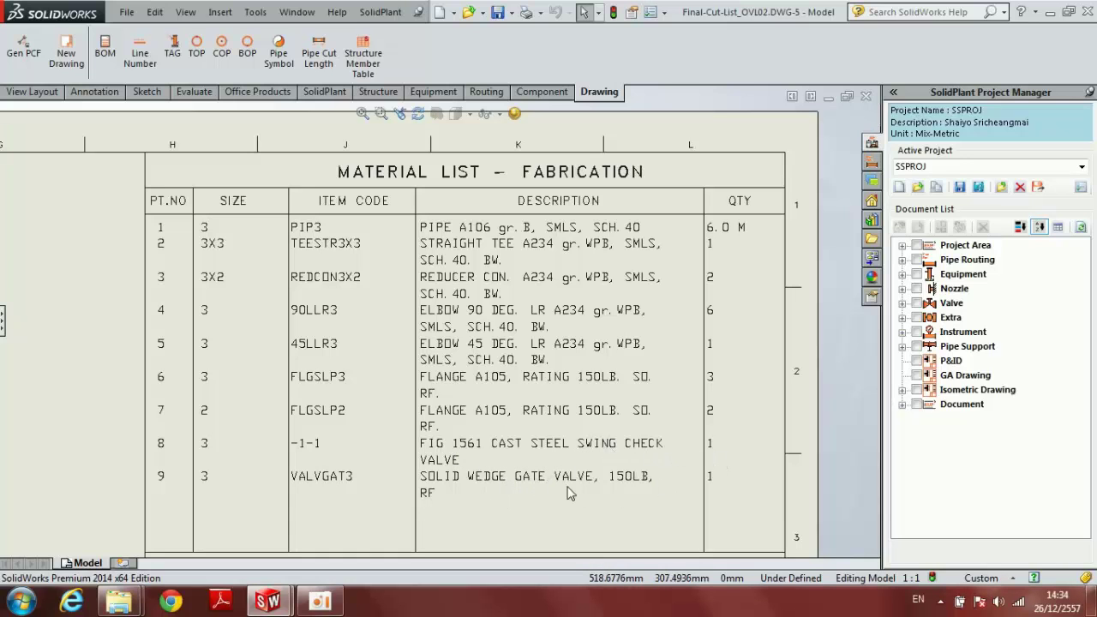
middle_click_drag(570, 493, 565, 381)
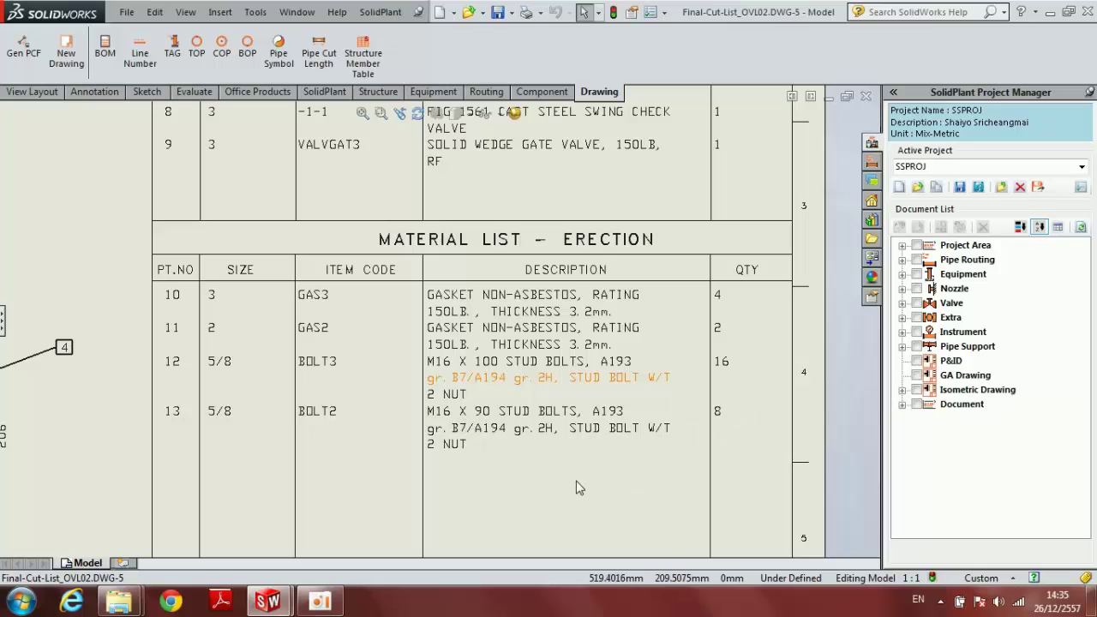
mouse_move(575, 446)
middle_mouse_down()
mouse_move(579, 211)
mouse_move(580, 323)
middle_mouse_up()
scroll(566, 368, "down", 2)
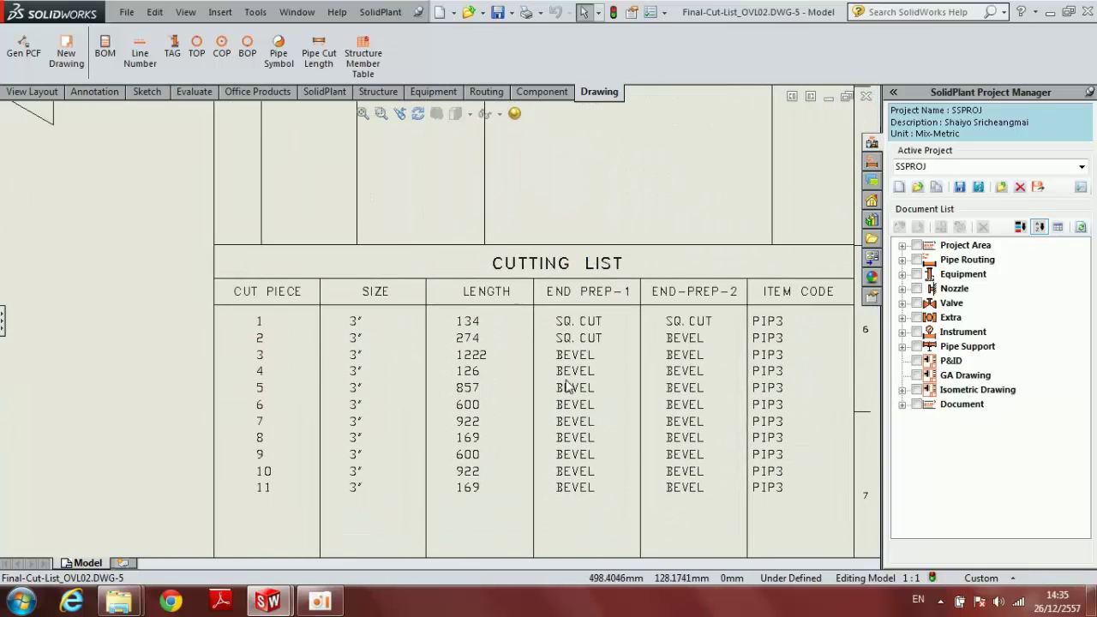
scroll(562, 386, "down", 1)
scroll(560, 387, "up", 1)
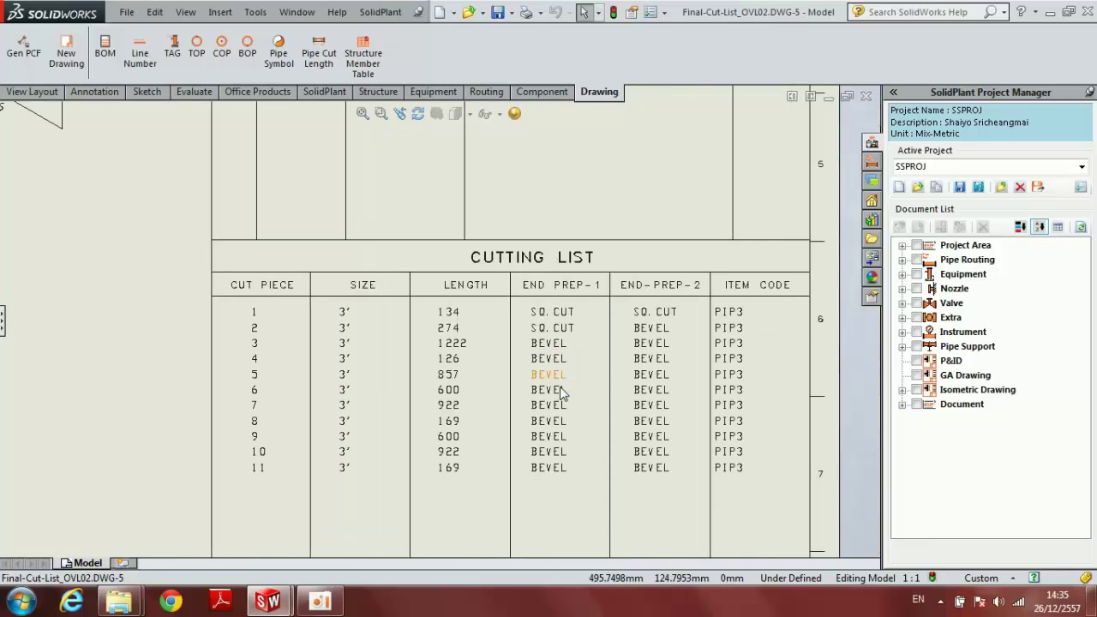
scroll(564, 397, "up", 1)
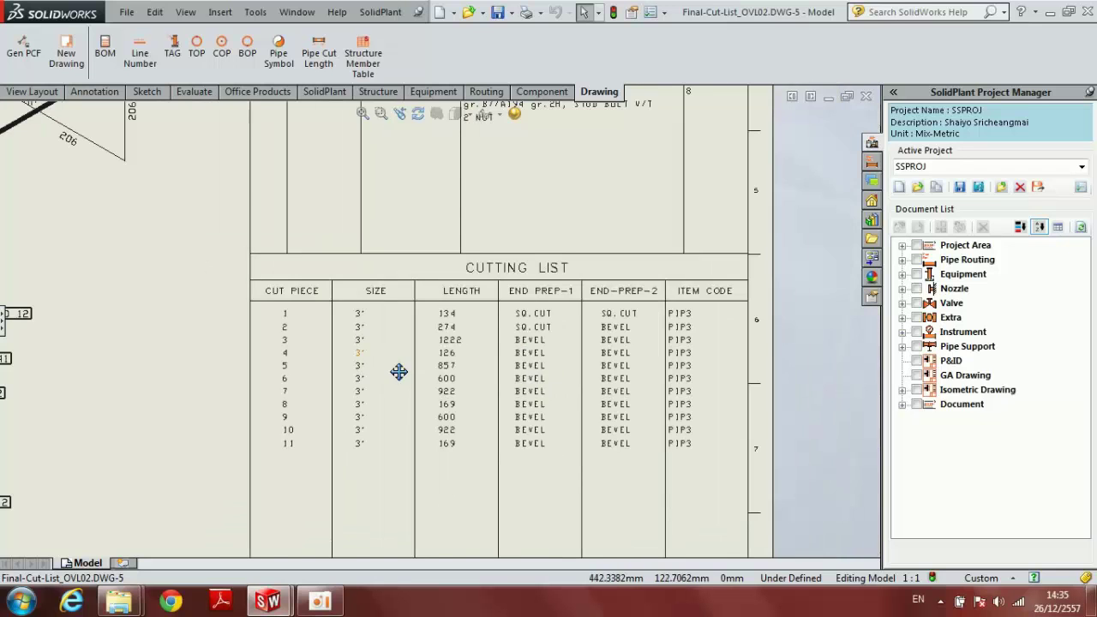
mouse_move(399, 372)
middle_mouse_down()
mouse_move(504, 381)
mouse_move(502, 392)
middle_mouse_up()
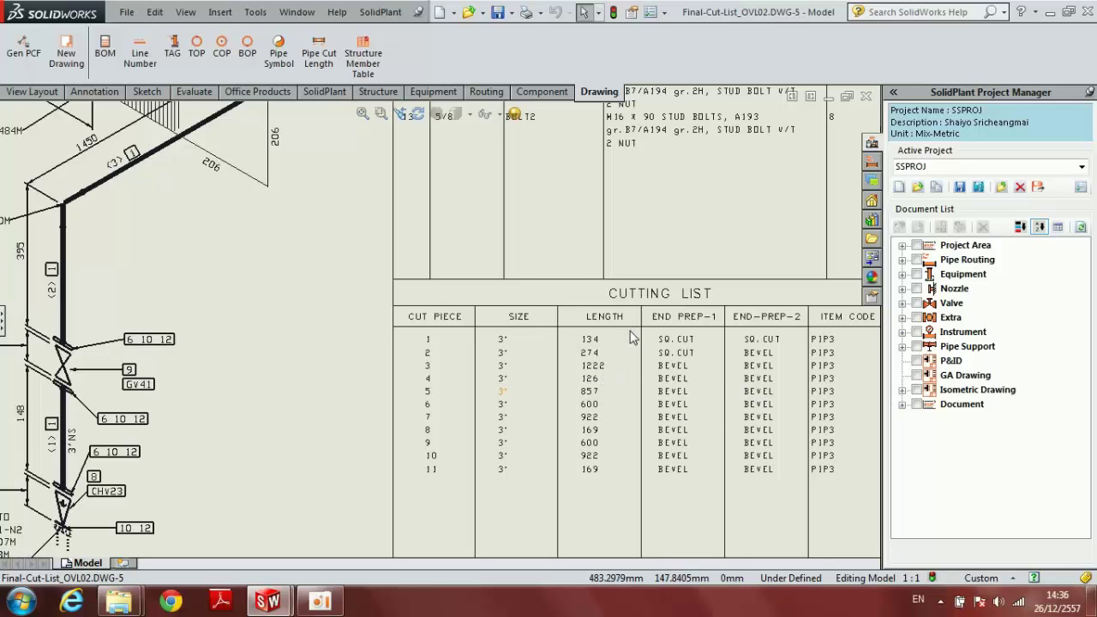
key("f")
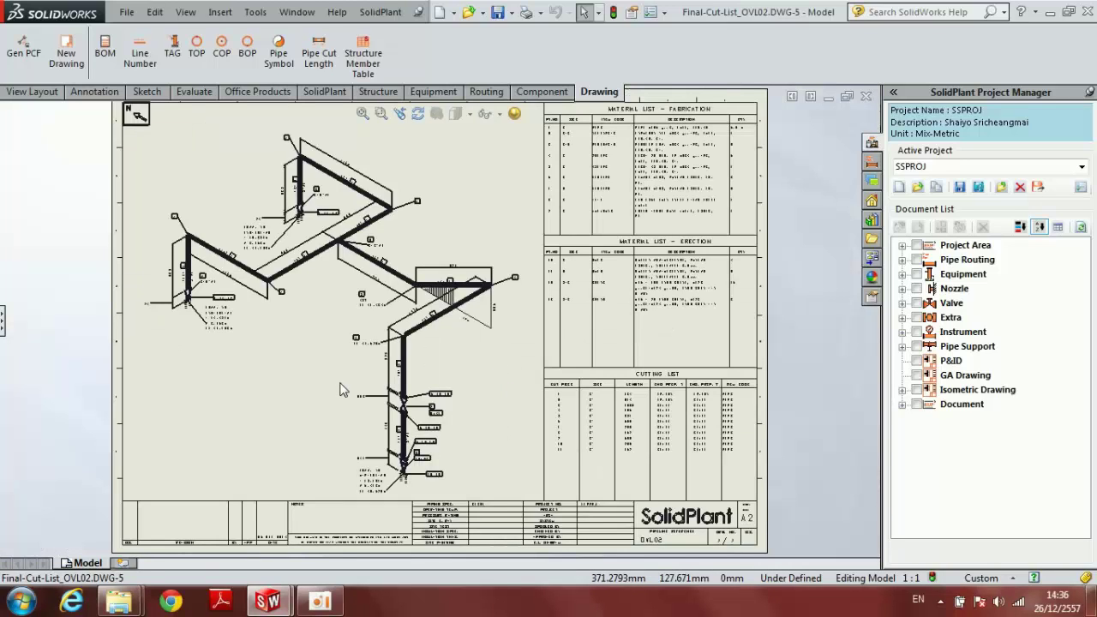